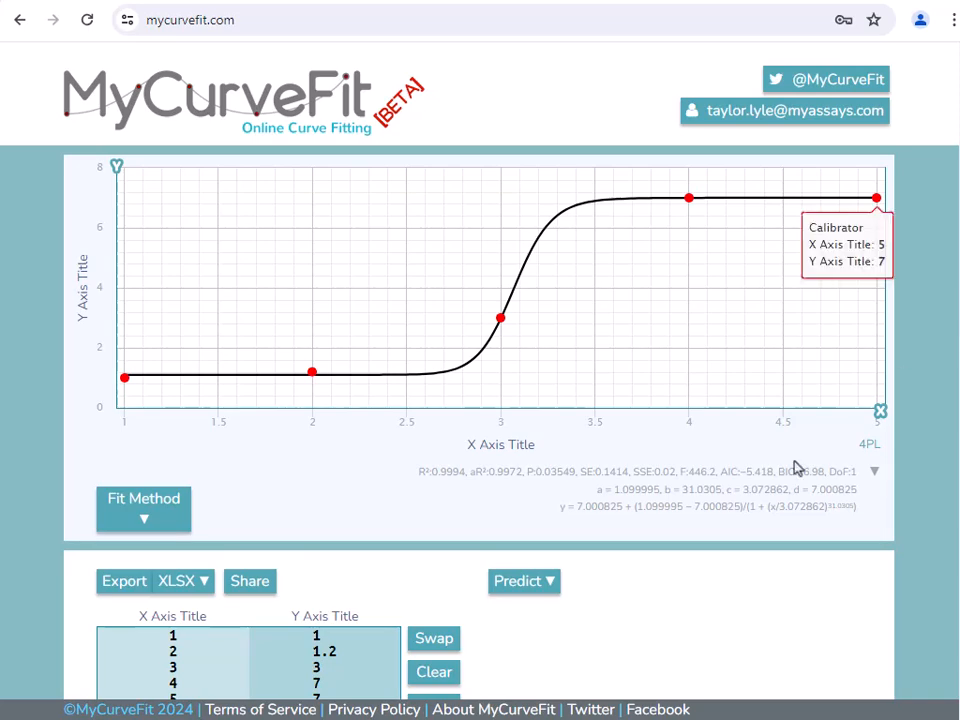
Clear the sample calibration data from the X and Y data table
{"action": "scroll", "coordinate": [748, 521], "scroll_direction": "down", "scroll_amount": 1}
{"action": "scroll", "coordinate": [748, 521], "scroll_direction": "down", "scroll_amount": 1}
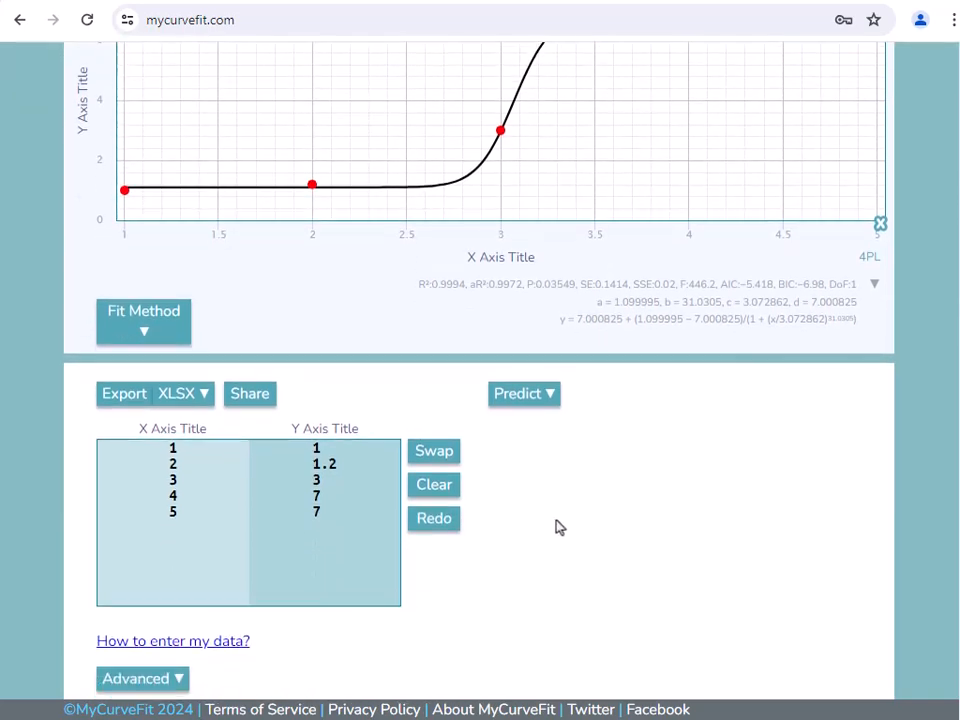
{"action": "left_click", "coordinate": [437, 488]}
Switch to the Mortality Data.xlsx workbook in Excel and copy the age and number-of-deaths values in A4:B24
{"action": "key", "text": "alt+Tab"}
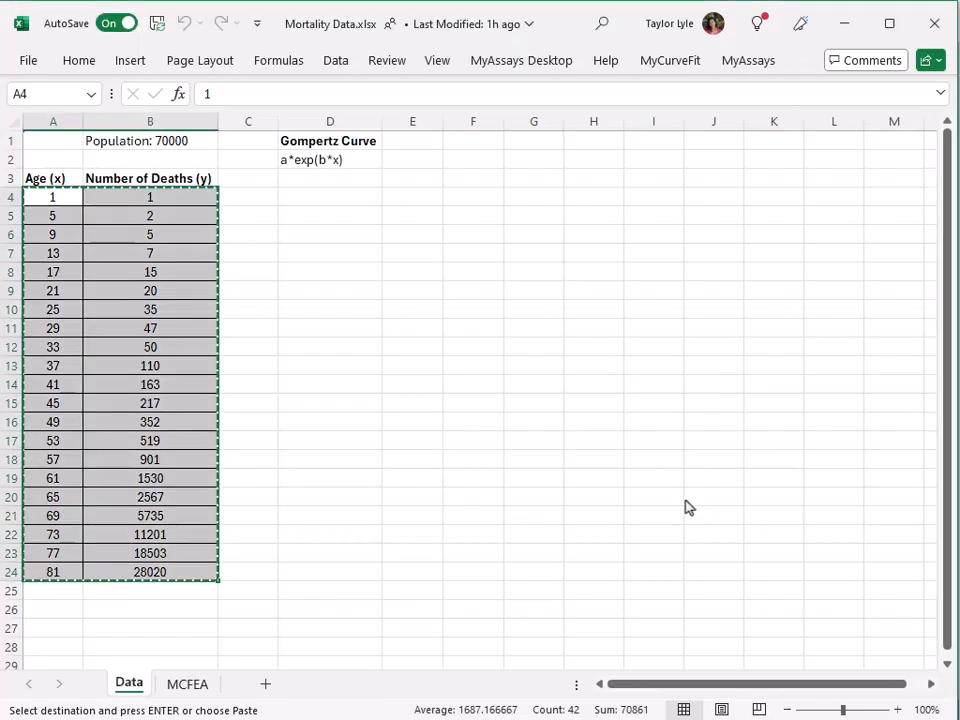
{"action": "key", "text": "Escape"}
{"action": "key", "text": "ctrl+c"}
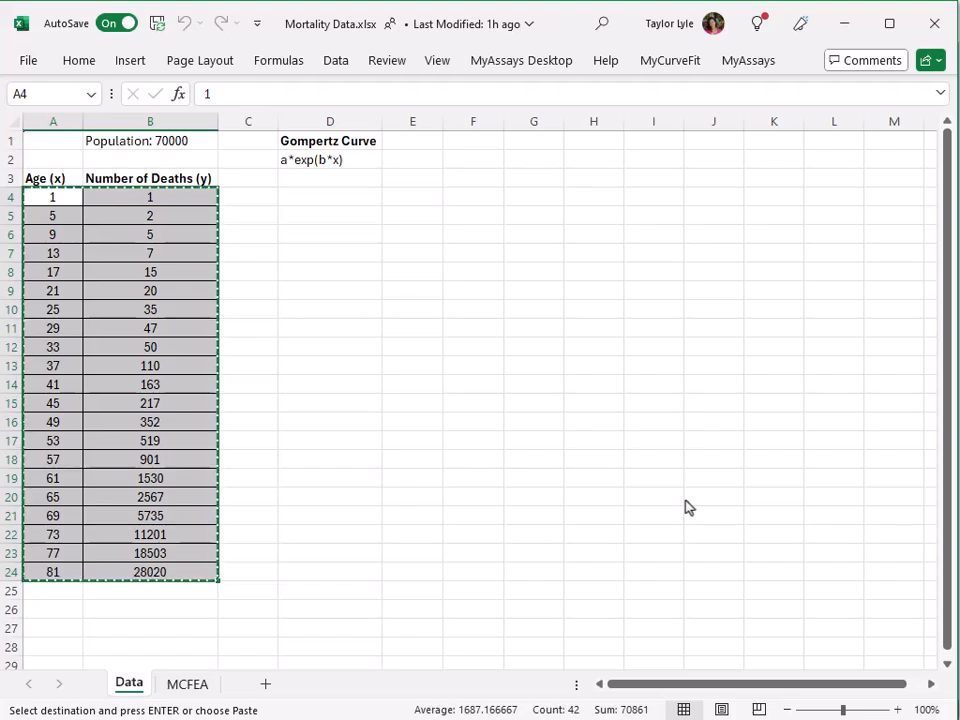
Paste the mortality data into MyCurveFit in the browser, assigning the first column as X-axis data, and apply it
{"action": "key", "text": "alt+Tab"}
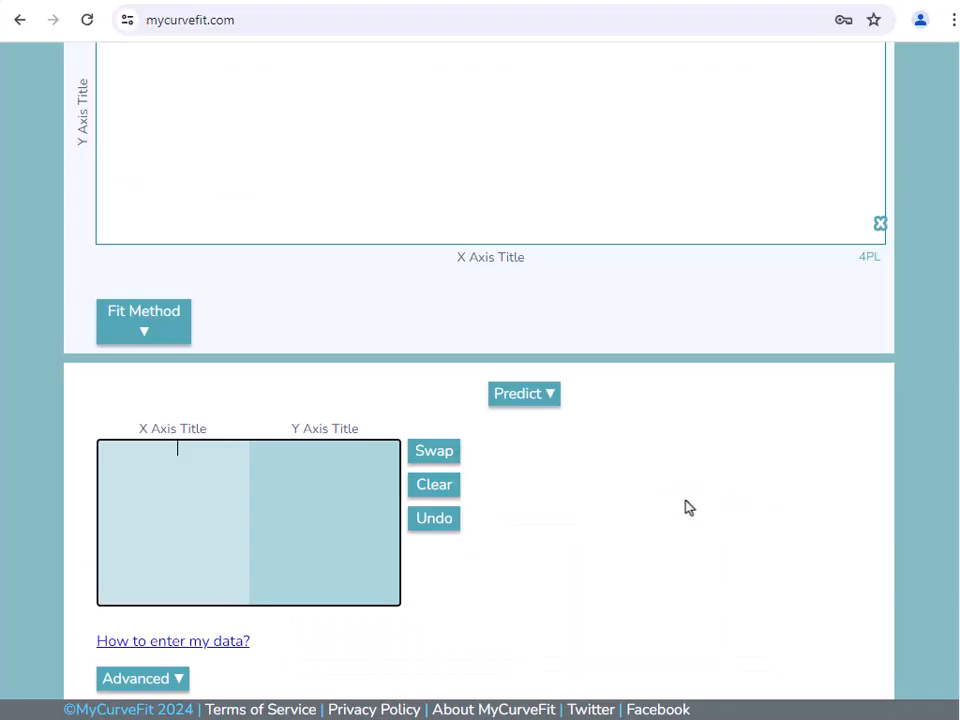
{"action": "key", "text": "ctrl+v"}
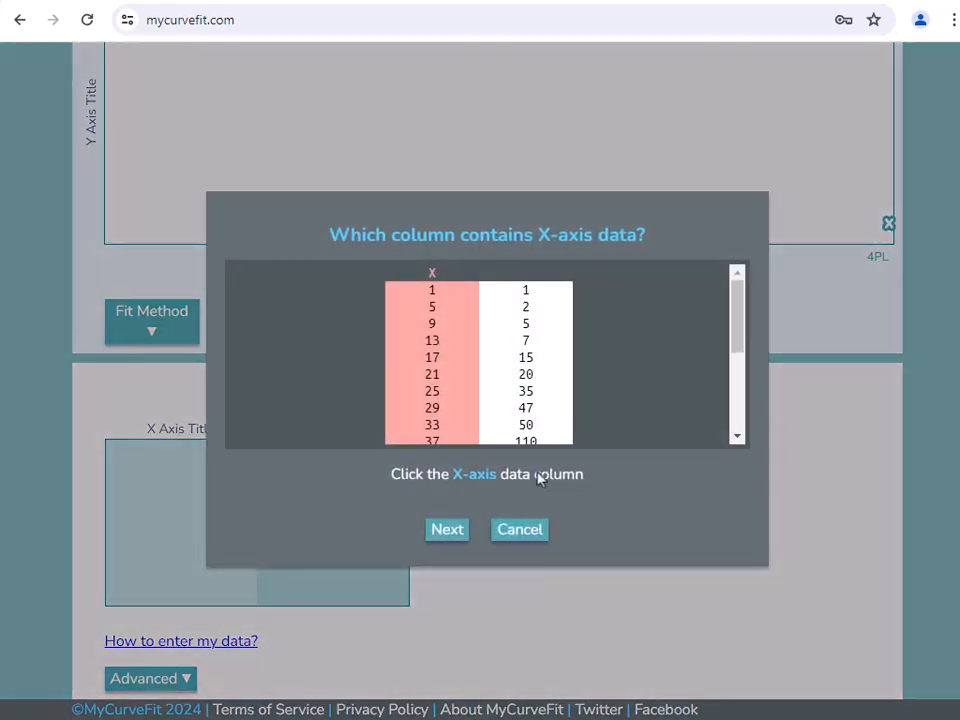
{"action": "left_click", "coordinate": [439, 420]}
{"action": "left_click", "coordinate": [452, 533]}
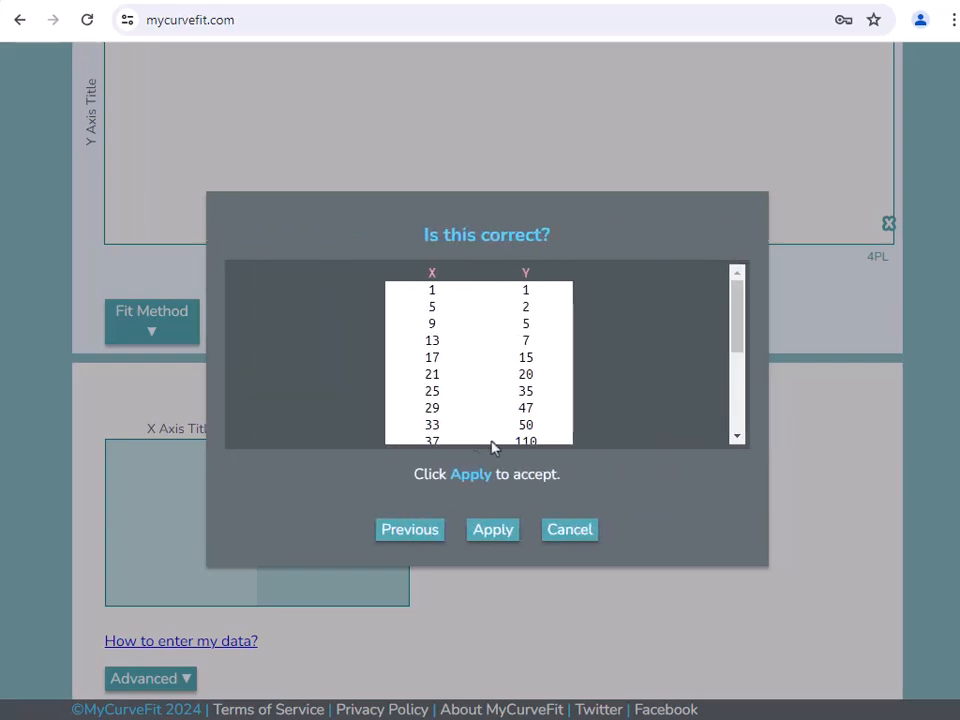
{"action": "left_click", "coordinate": [493, 532]}
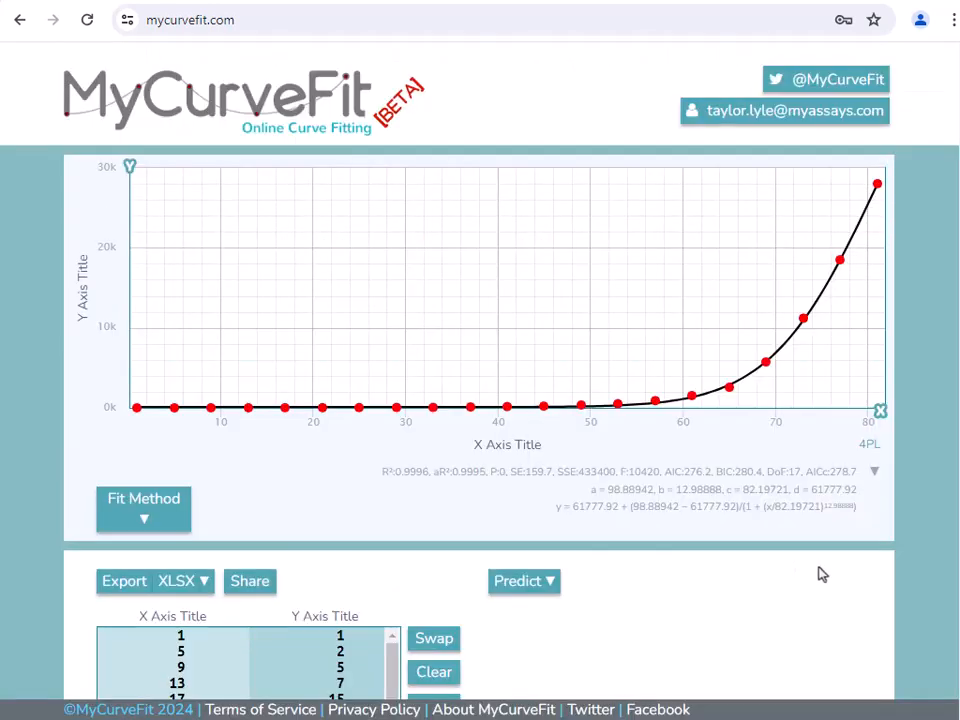
Change the curve's fit method to User Defined
{"action": "left_click", "coordinate": [168, 514]}
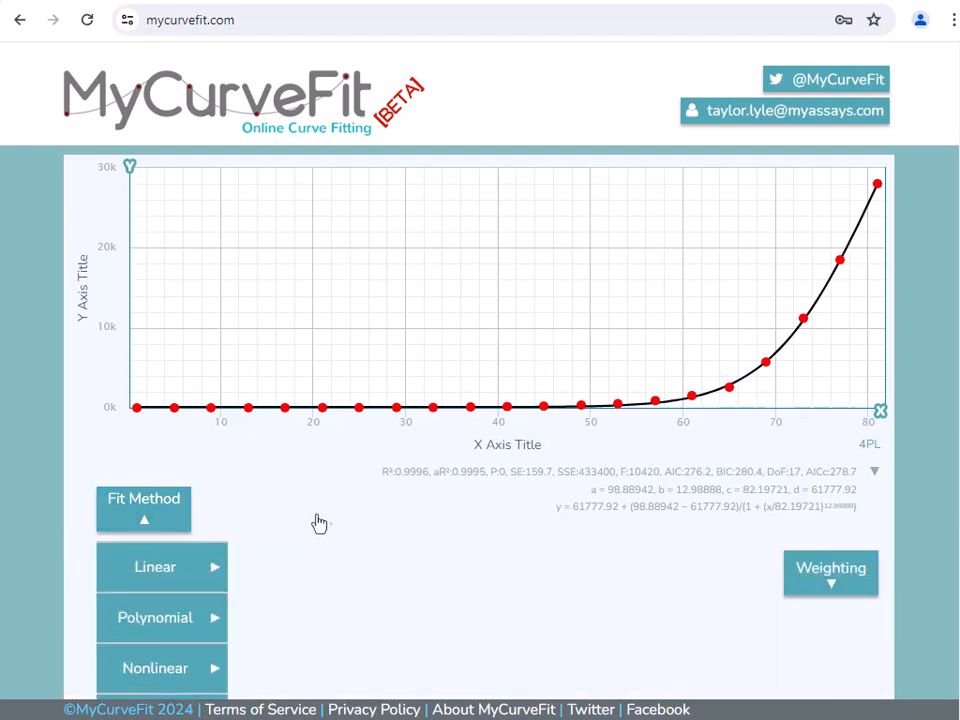
{"action": "scroll", "coordinate": [320, 522], "scroll_direction": "down", "scroll_amount": 2}
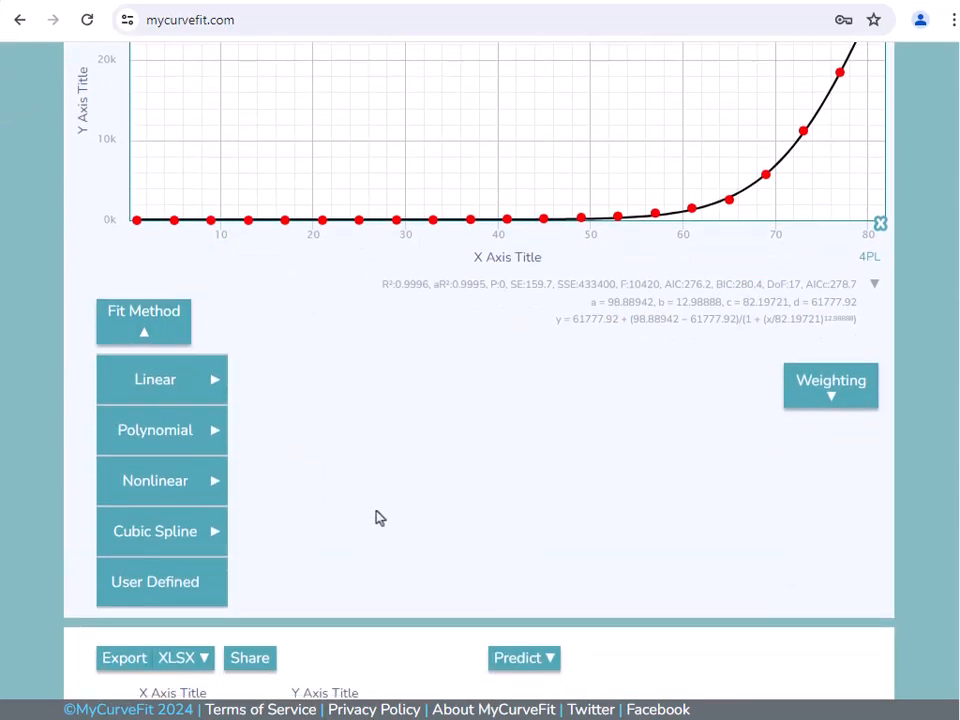
{"action": "left_click", "coordinate": [195, 599]}
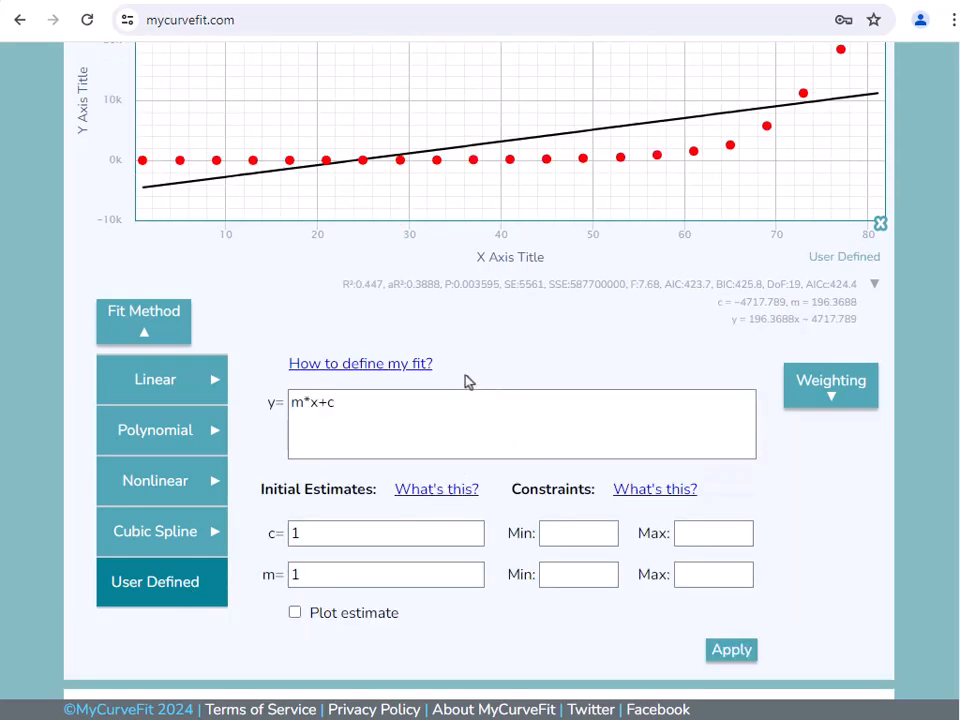
Read the help on defining a fit, including the list of available mathematical functions, and close it
{"action": "left_click", "coordinate": [401, 367]}
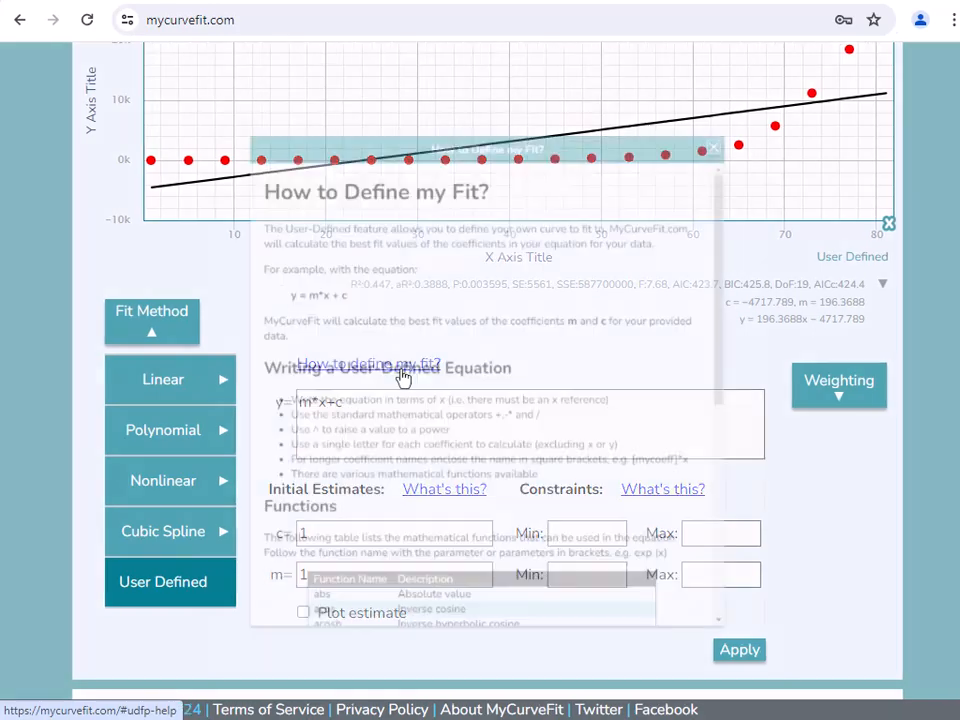
{"action": "scroll", "coordinate": [565, 400], "scroll_direction": "down", "scroll_amount": 4}
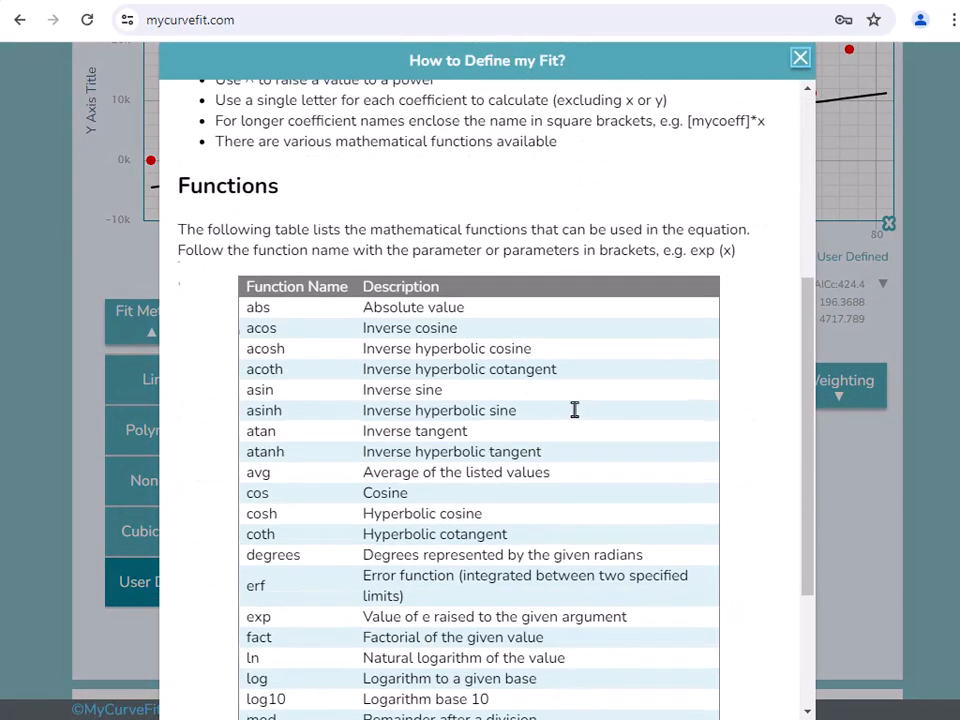
{"action": "left_click", "coordinate": [801, 60]}
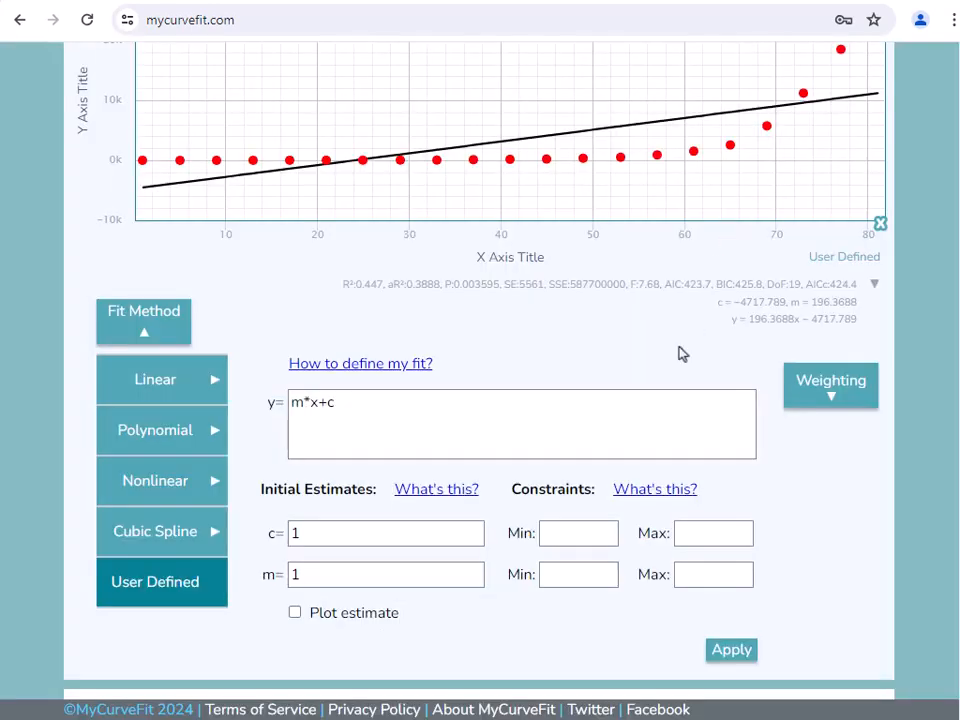
Copy the Gompertz equation a*exp(b*x) from the Excel workbook, replace the user-defined equation in MyCurveFit with it, and apply the fit
{"action": "key", "text": "alt+Tab"}
{"action": "left_click", "coordinate": [371, 161]}
{"action": "key", "text": "ctrl+c"}
{"action": "key", "text": "alt+Tab"}
{"action": "left_click_drag", "start_coordinate": [377, 413], "coordinate": [272, 419]}
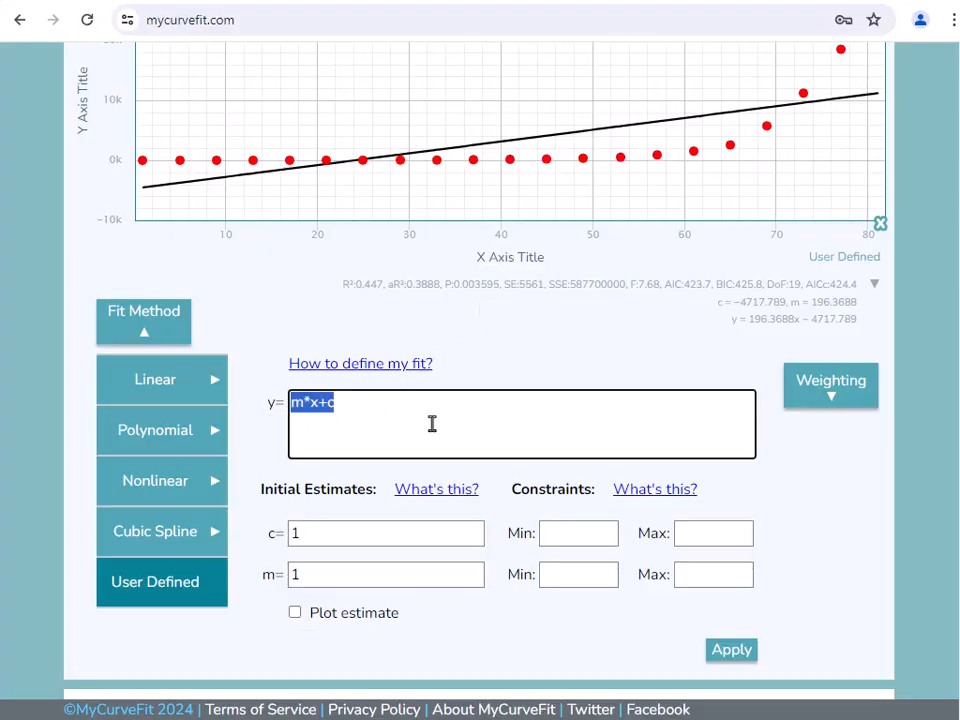
{"action": "key", "text": "ctrl+v"}
{"action": "left_click", "coordinate": [727, 487]}
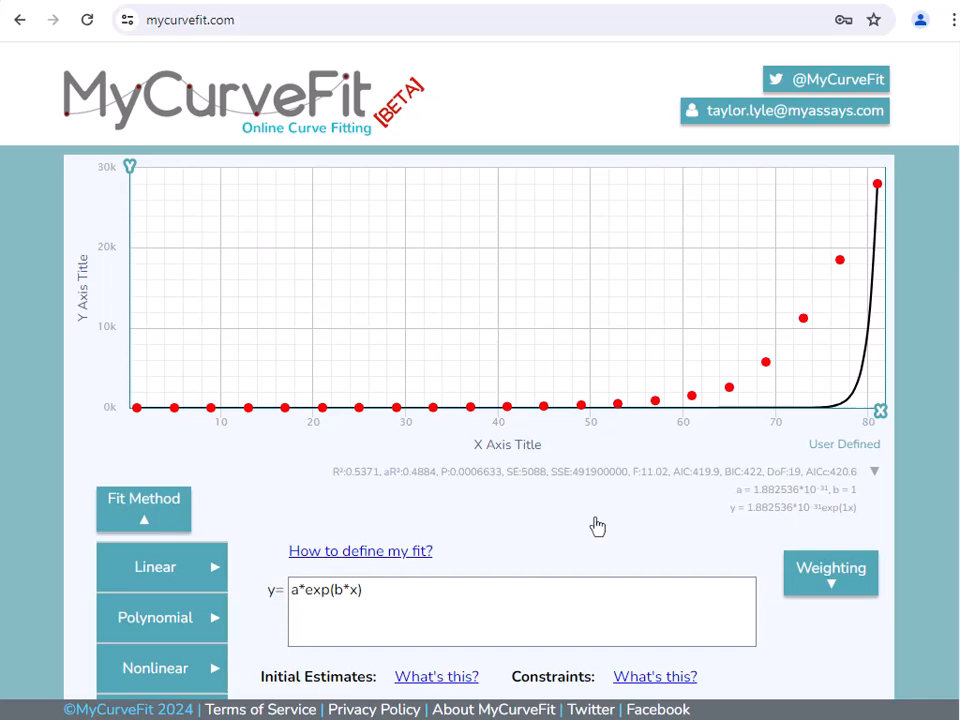
Read the help on initial estimates, covering heuristic expressions, variables and conditional expressions, and close it
{"action": "scroll", "coordinate": [597, 526], "scroll_direction": "down", "scroll_amount": 5}
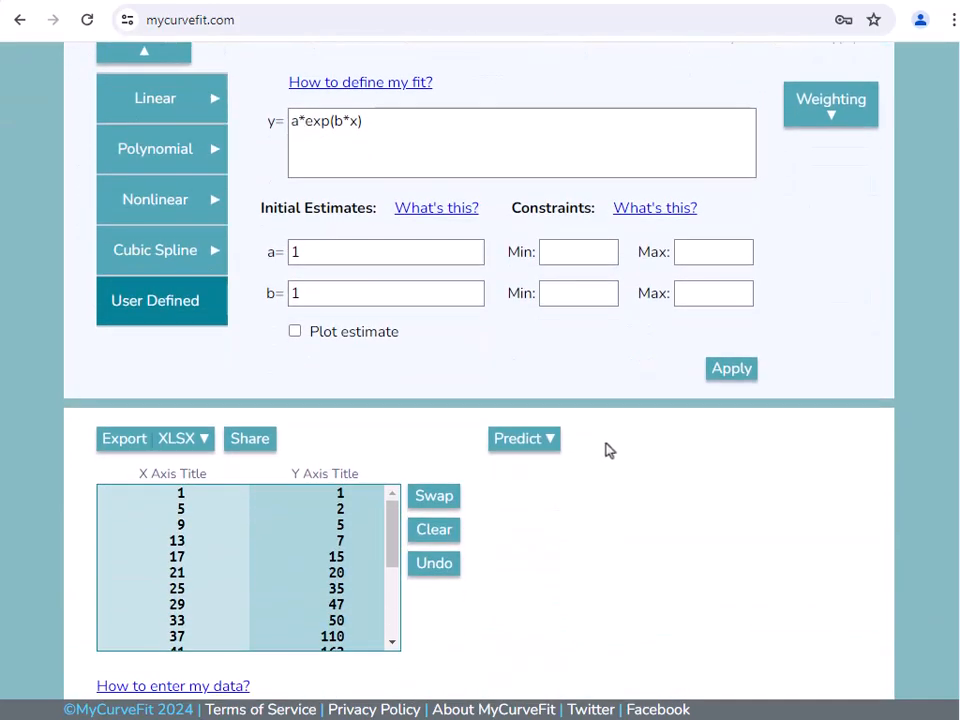
{"action": "left_click", "coordinate": [461, 216]}
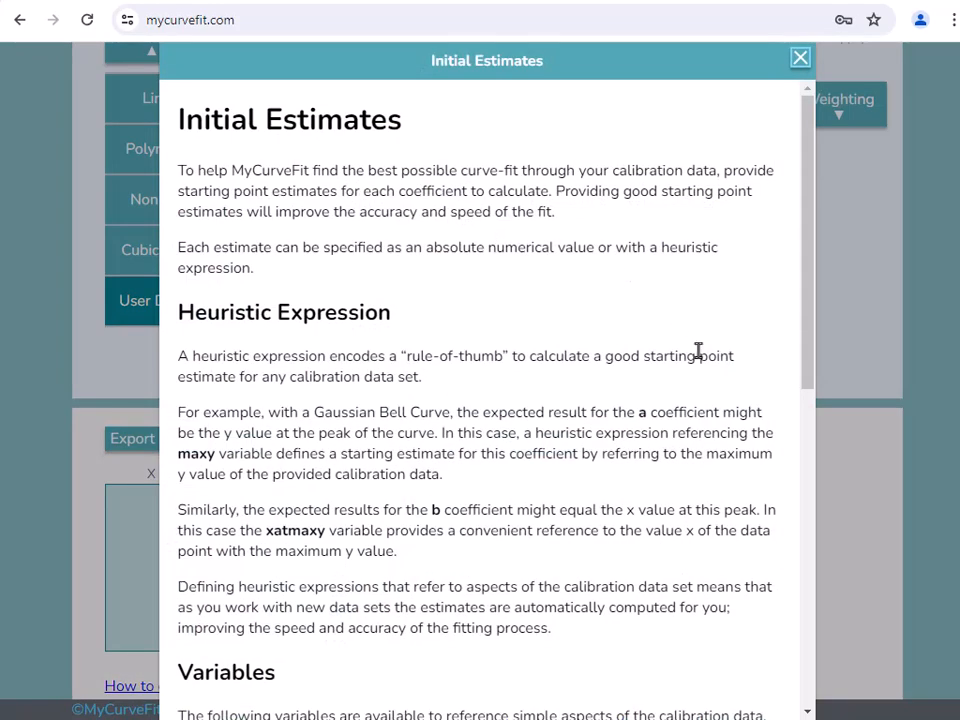
{"action": "scroll", "coordinate": [698, 350], "scroll_direction": "down", "scroll_amount": 2}
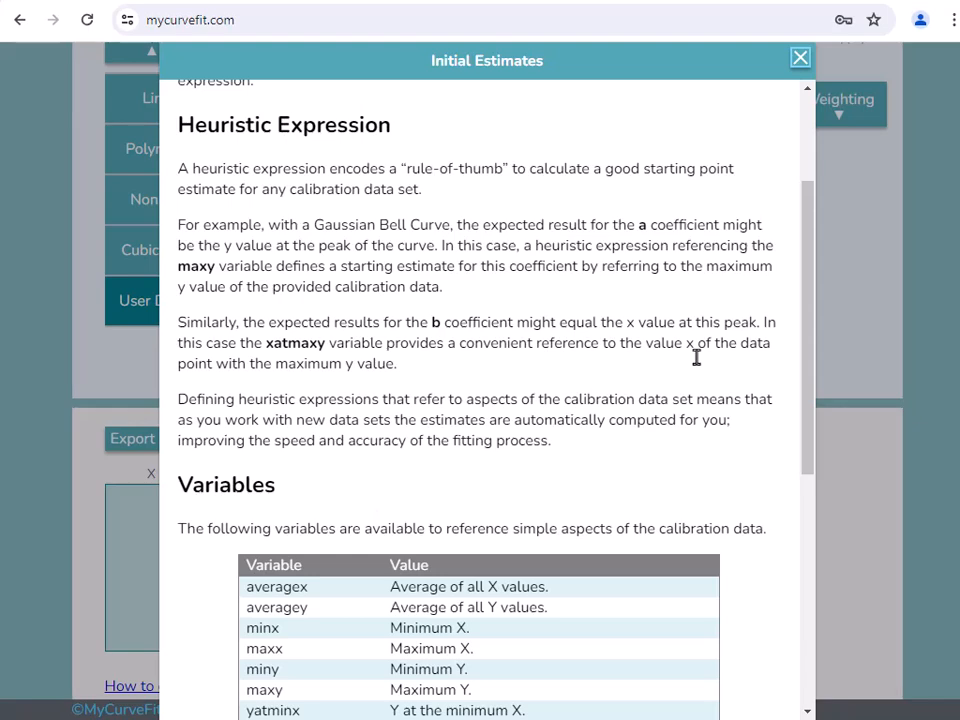
{"action": "scroll", "coordinate": [698, 360], "scroll_direction": "down", "scroll_amount": 1}
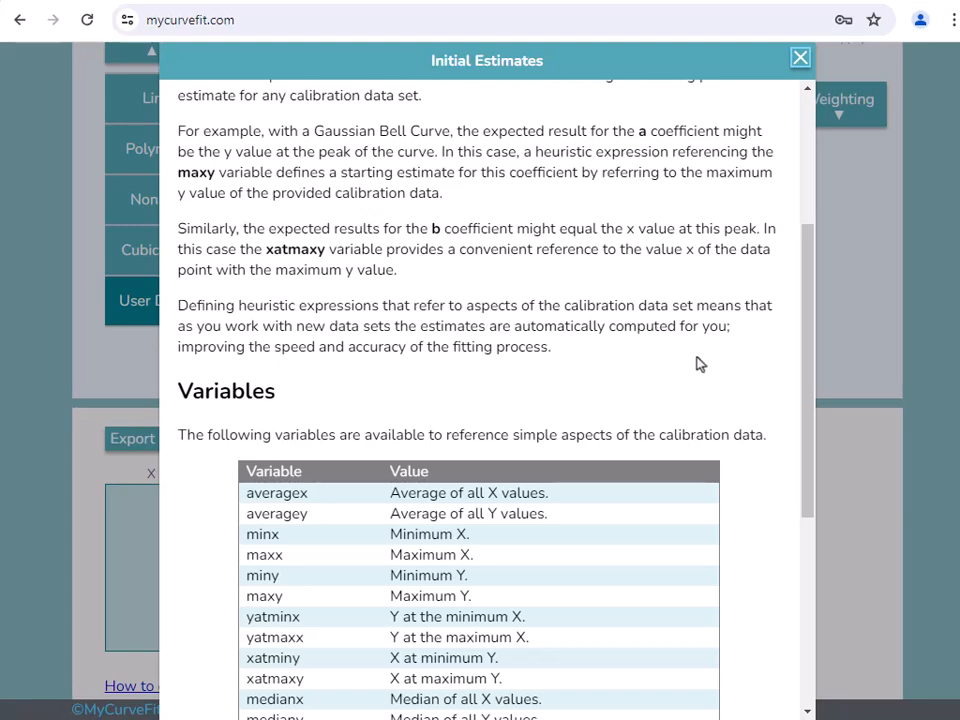
{"action": "scroll", "coordinate": [698, 364], "scroll_direction": "down", "scroll_amount": 4}
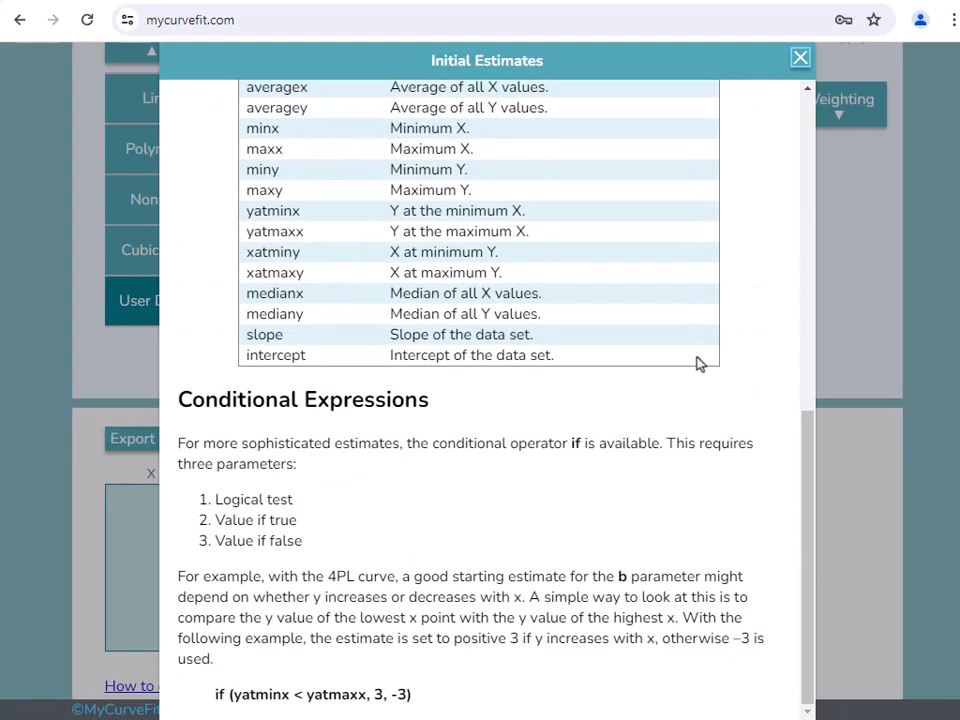
{"action": "left_click", "coordinate": [800, 58]}
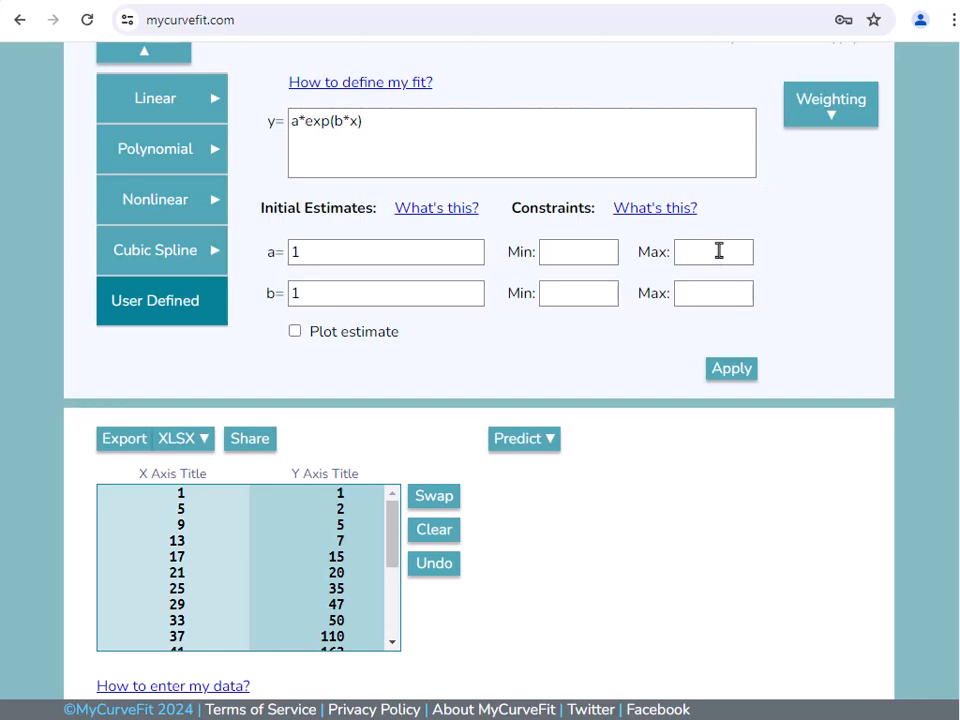
Set the initial estimate of coefficient b to 0 and apply the fit
{"action": "left_click", "coordinate": [324, 294]}
{"action": "double_click", "coordinate": [315, 294]}
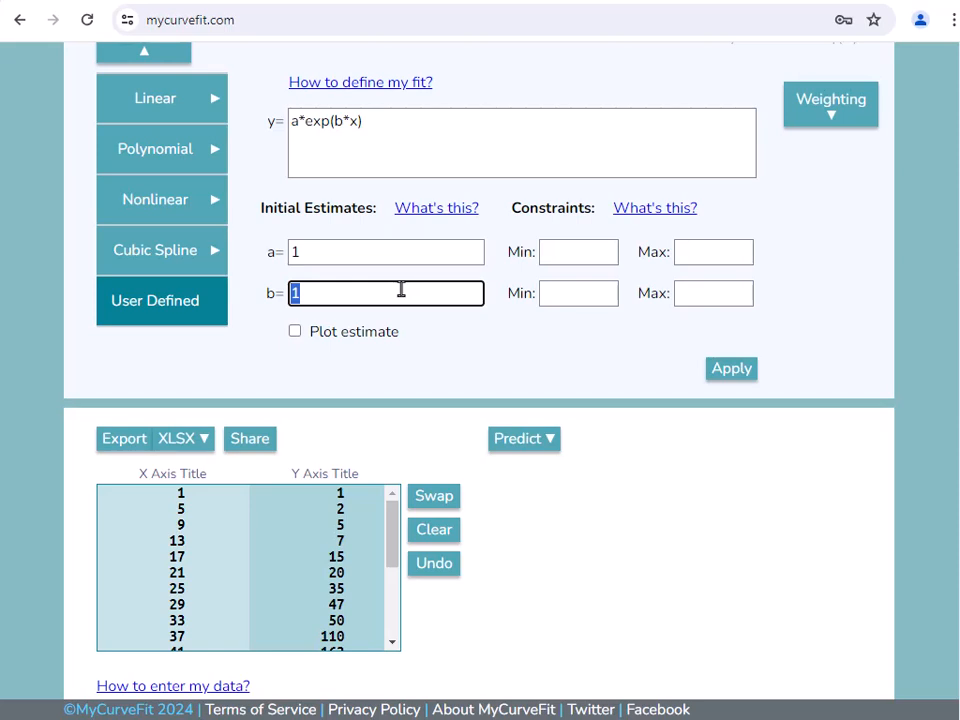
{"action": "type", "text": "0"}
{"action": "left_click", "coordinate": [728, 372]}
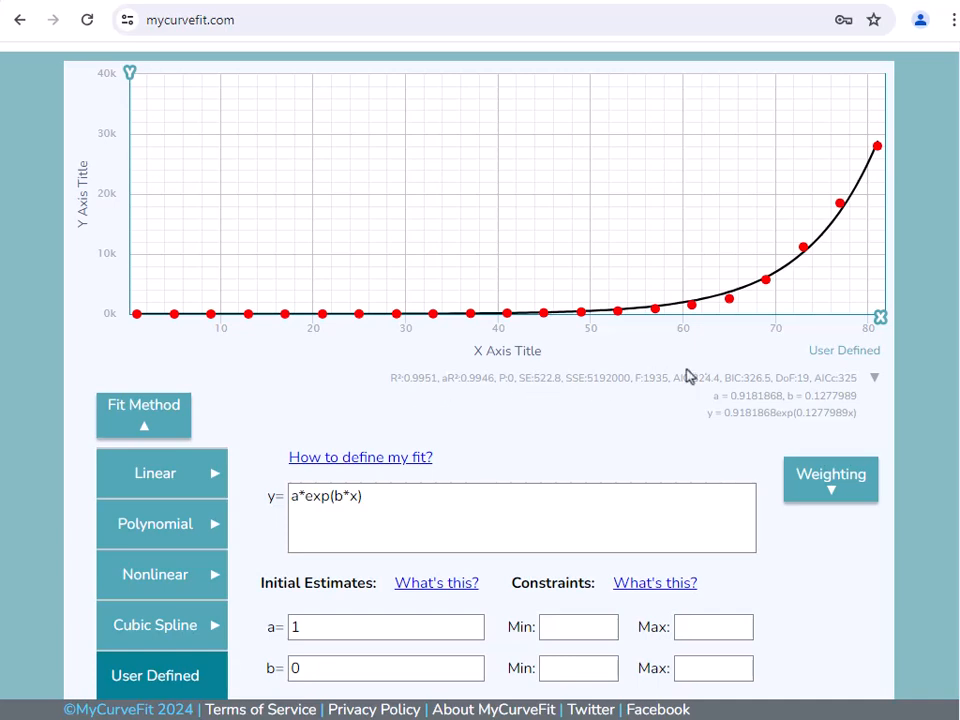
Expand the fit results to examine the goodness measures, coefficients and equation of the Gompertz curve
{"action": "left_click", "coordinate": [791, 398]}
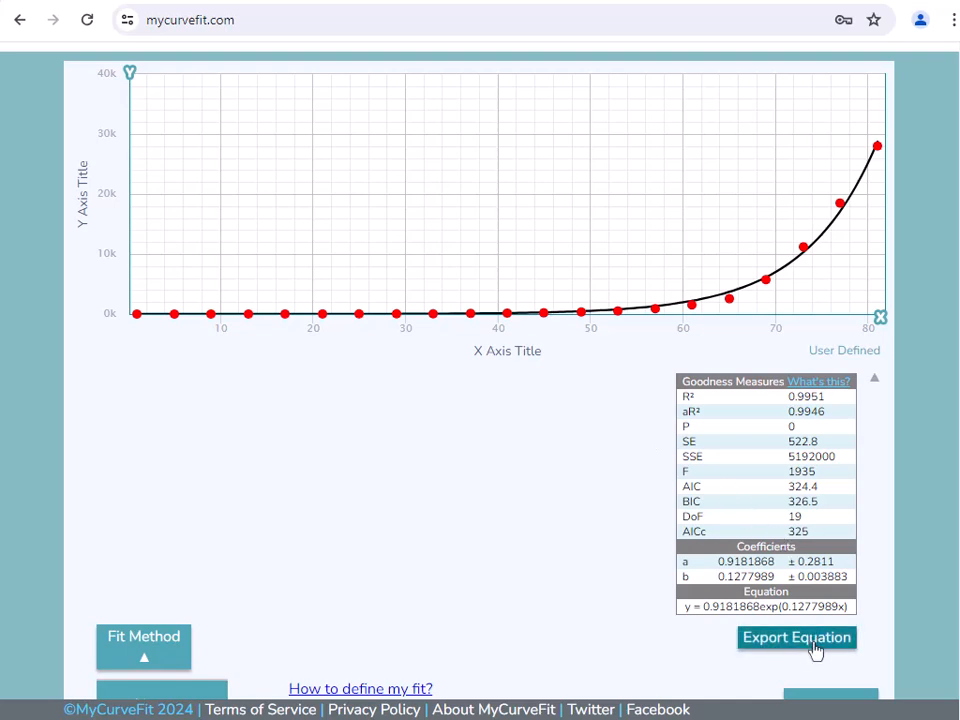
{"action": "scroll", "coordinate": [541, 550], "scroll_direction": "down", "scroll_amount": 4}
{"action": "scroll", "coordinate": [541, 545], "scroll_direction": "down", "scroll_amount": 1}
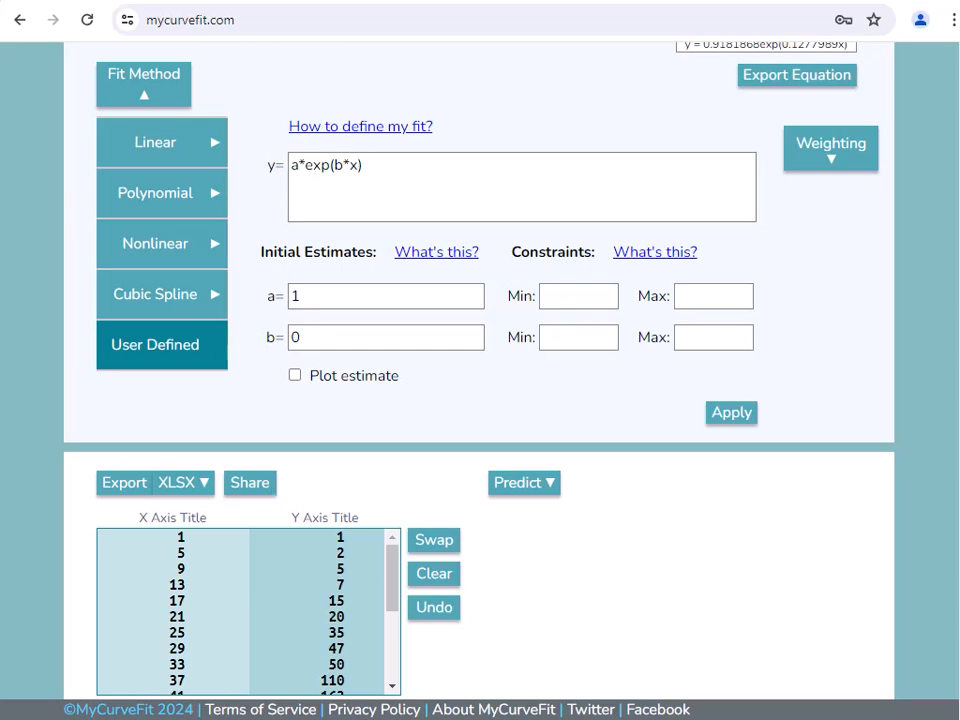
Switch to the mortality workbook in Excel, open the MCFEA sheet and select the estimate cell for b
{"action": "key", "text": "alt+Tab"}
{"action": "left_click", "coordinate": [188, 683]}
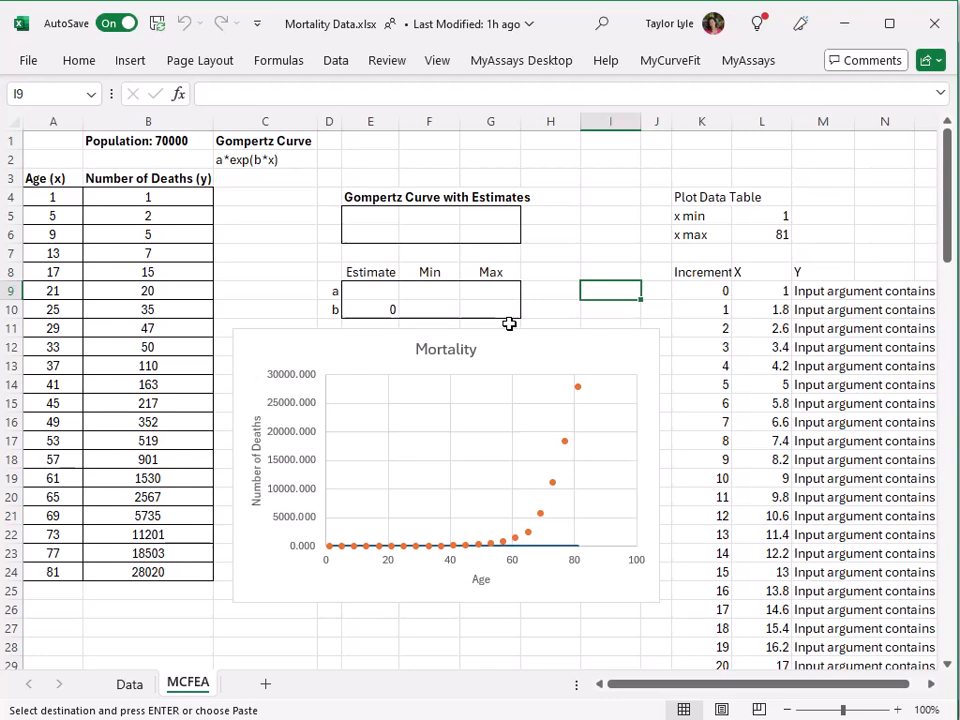
{"action": "left_click", "coordinate": [393, 312]}
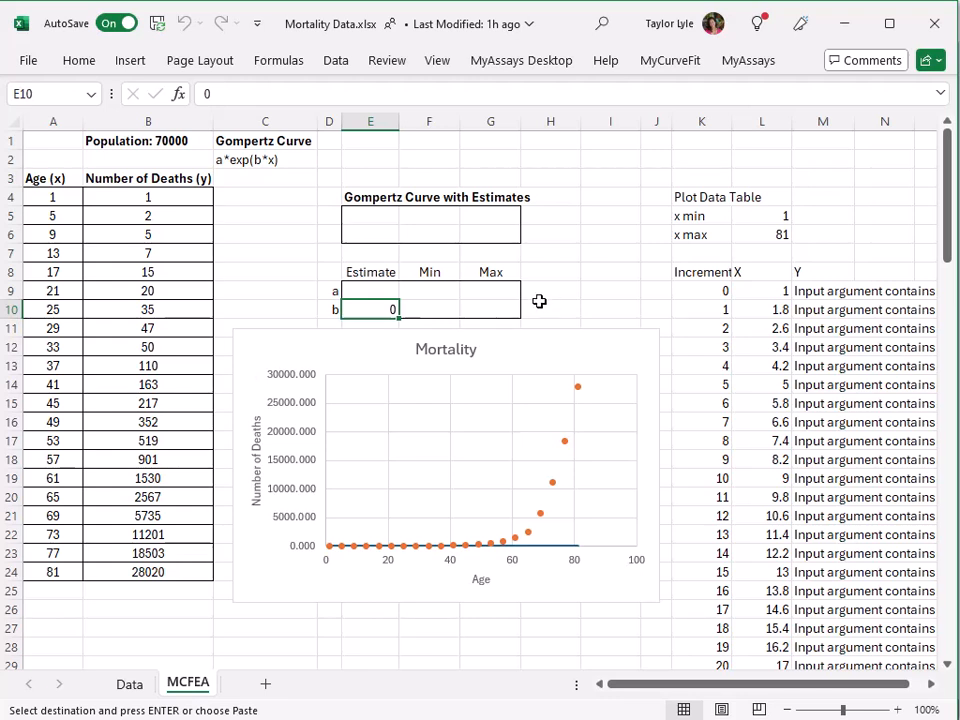
Start a MyCurveFit.UserDefinedAdvanced formula across the range E5:G6 under Gompertz Curve with Estimates
{"action": "left_click_drag", "start_coordinate": [380, 213], "coordinate": [475, 231]}
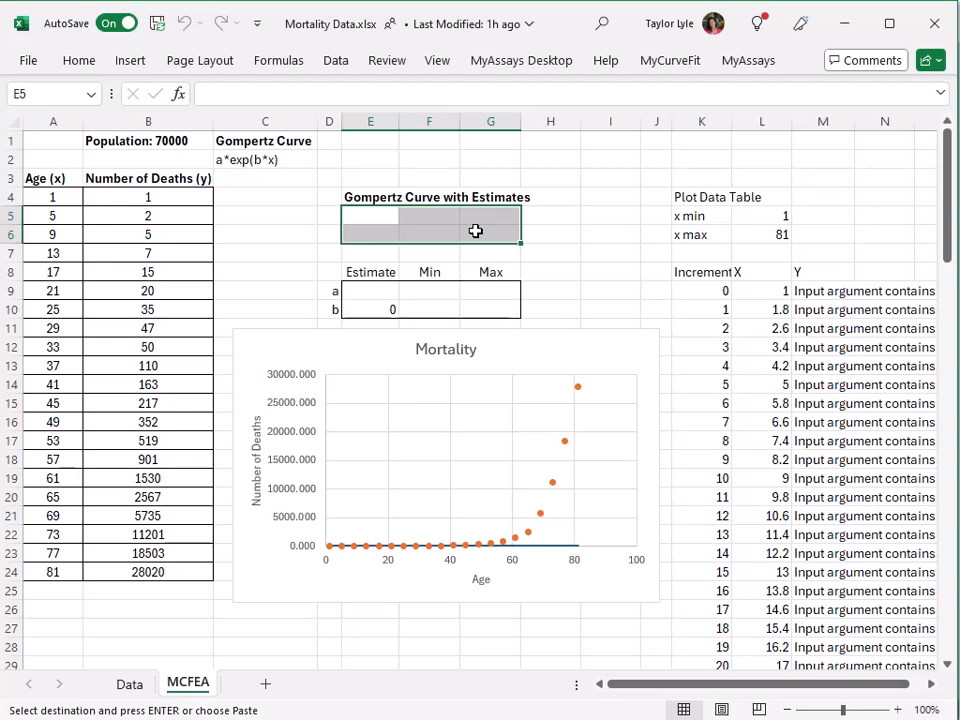
{"action": "type", "text": "=mycur"}
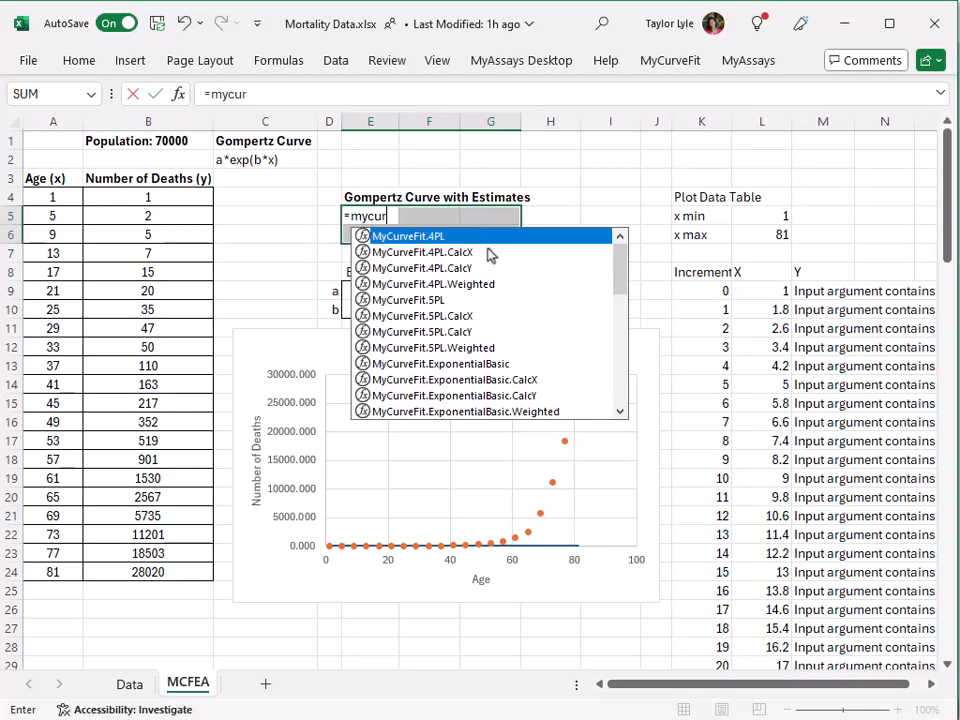
{"action": "scroll", "coordinate": [500, 285], "scroll_direction": "down", "scroll_amount": 5}
{"action": "scroll", "coordinate": [507, 292], "scroll_direction": "down", "scroll_amount": 4}
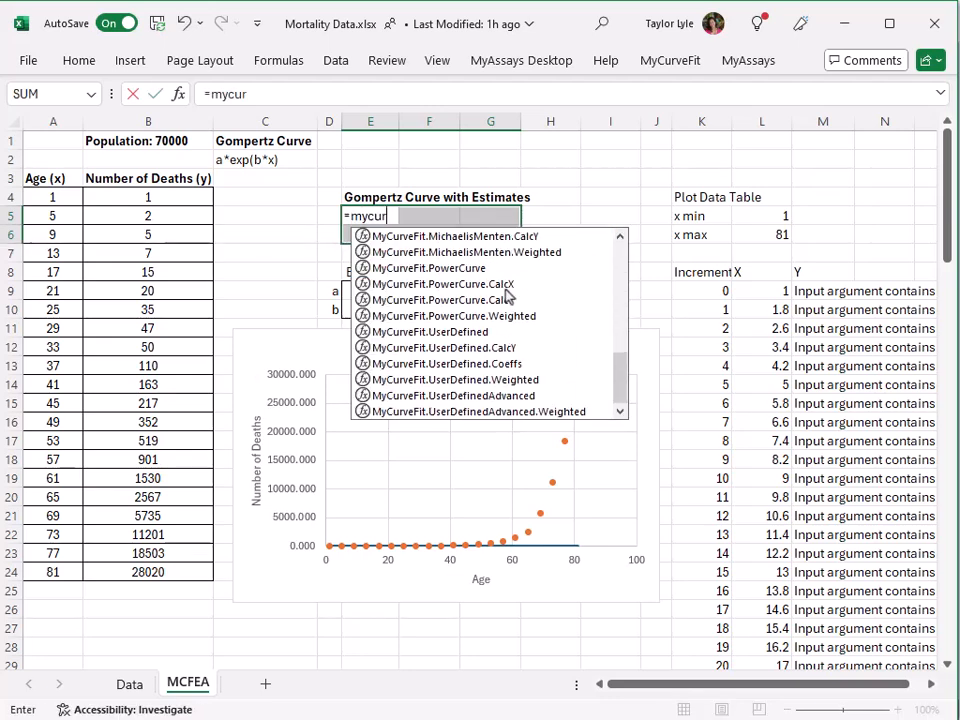
{"action": "double_click", "coordinate": [506, 396]}
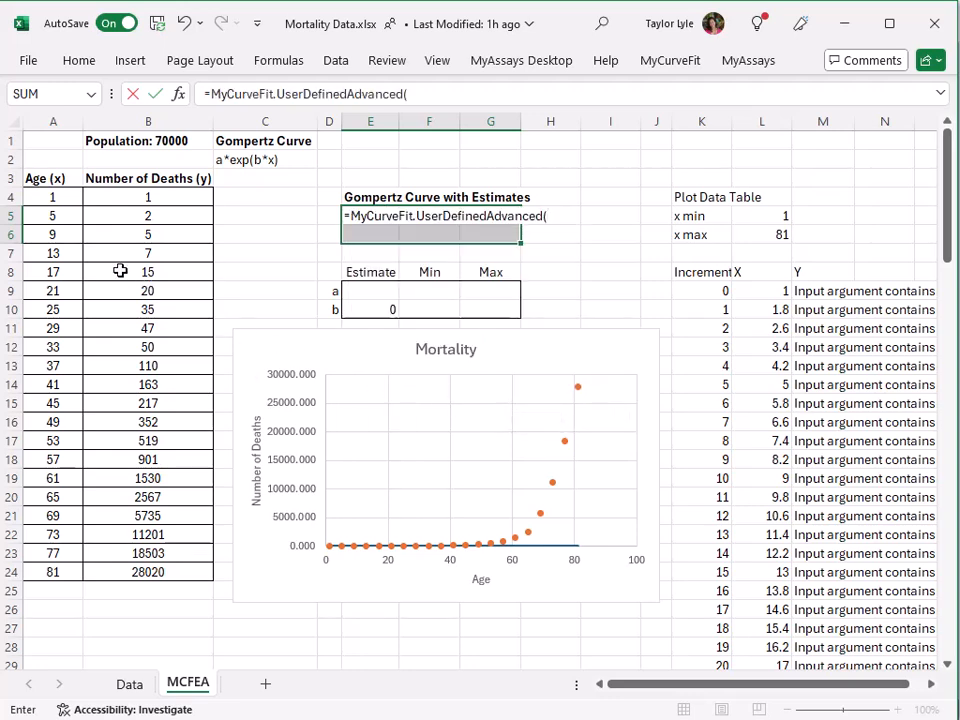
Supply A4:A24, B4:B24, C2 and E9:G10 as the function's arguments and enter it as an array formula
{"action": "left_click_drag", "start_coordinate": [64, 197], "coordinate": [44, 565]}
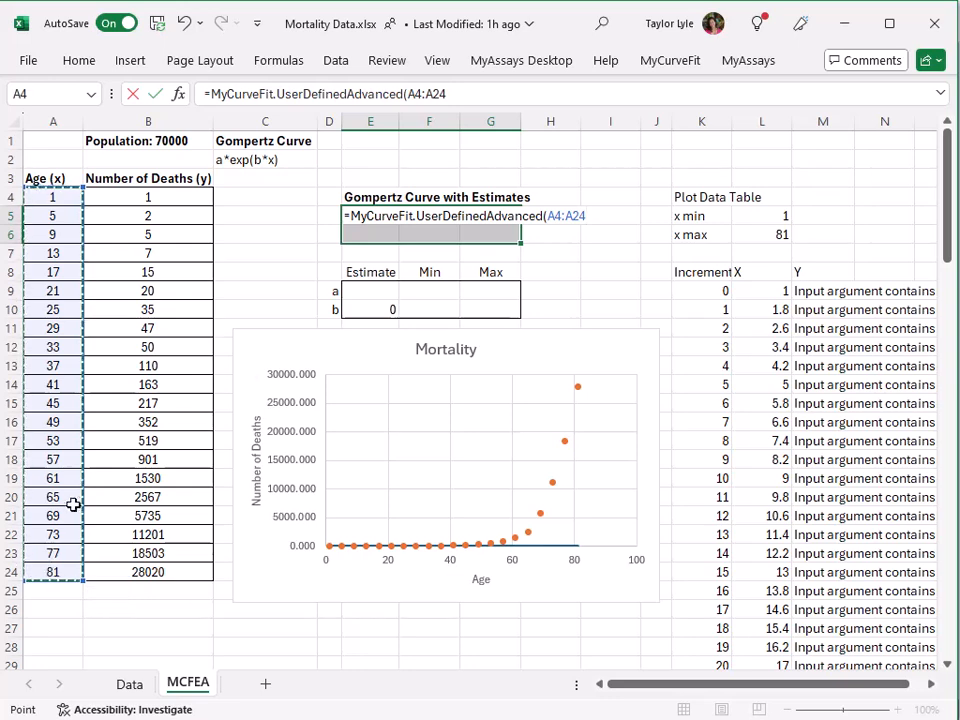
{"action": "type", "text": ","}
{"action": "left_click_drag", "start_coordinate": [161, 193], "coordinate": [161, 570]}
{"action": "type", "text": ","}
{"action": "left_click", "coordinate": [262, 159]}
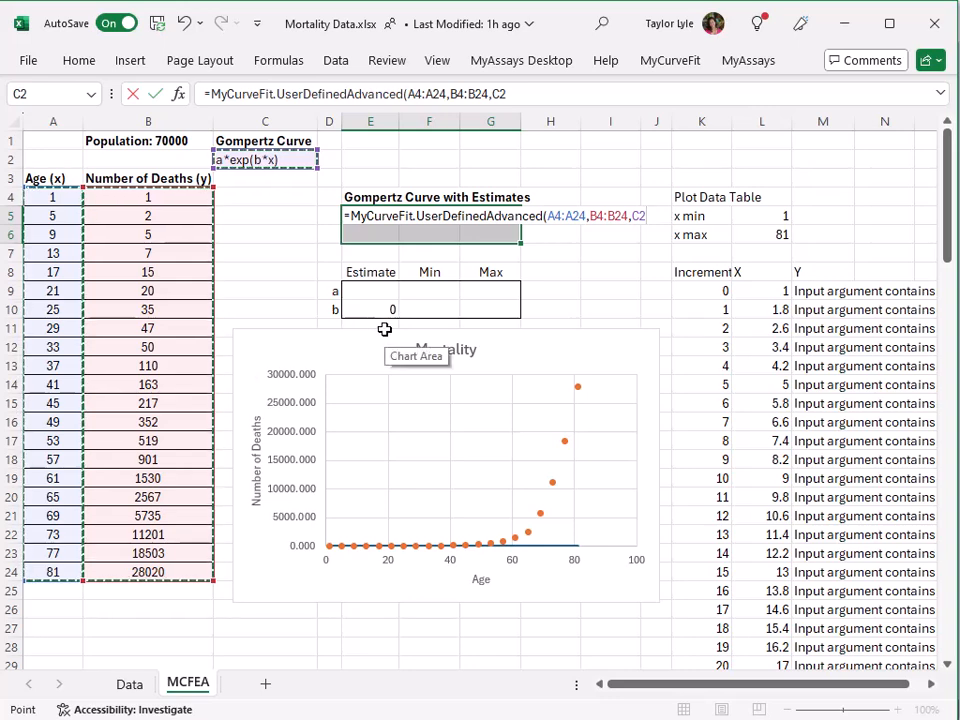
{"action": "type", "text": ","}
{"action": "left_click_drag", "start_coordinate": [372, 290], "coordinate": [470, 308]}
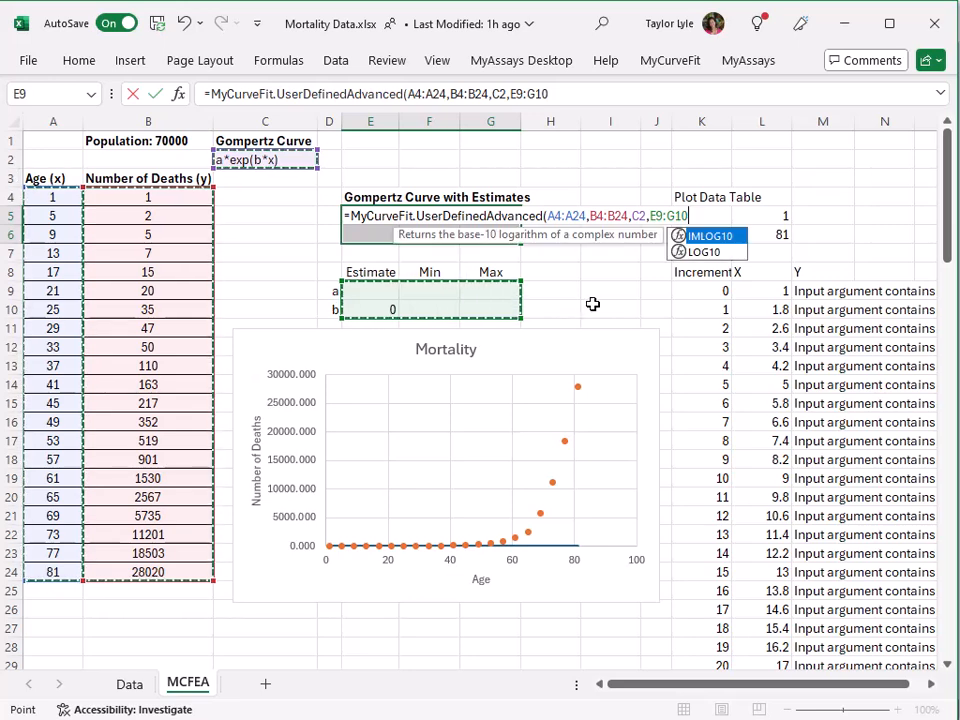
{"action": "key", "text": "ctrl+shift+Return"}
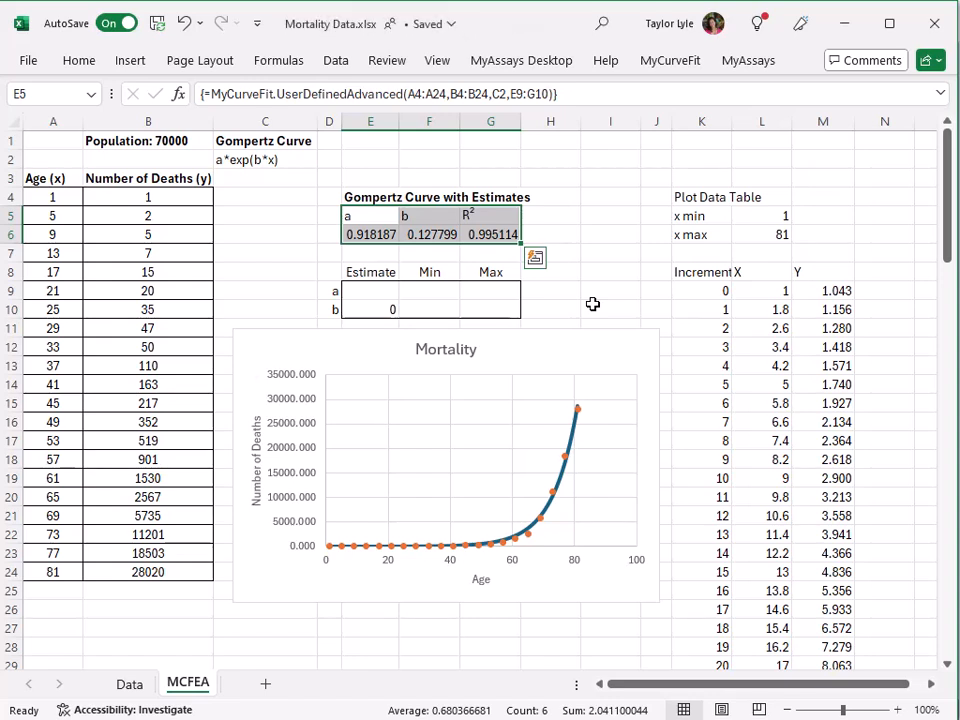
{"action": "mouse_move", "coordinate": [573, 463]}
{"action": "left_click", "coordinate": [604, 271]}
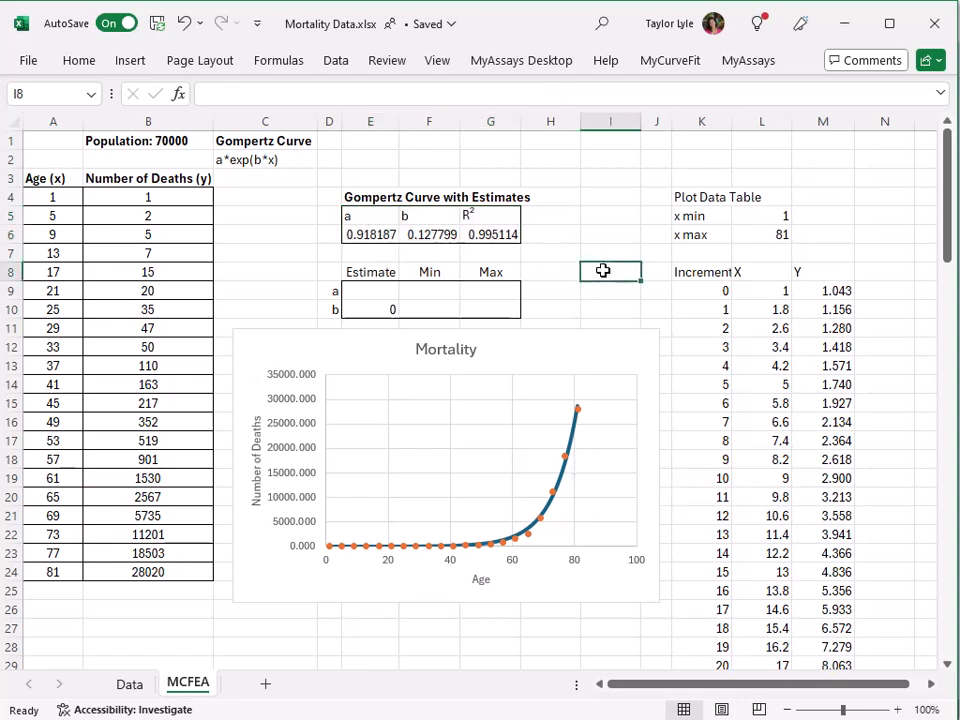